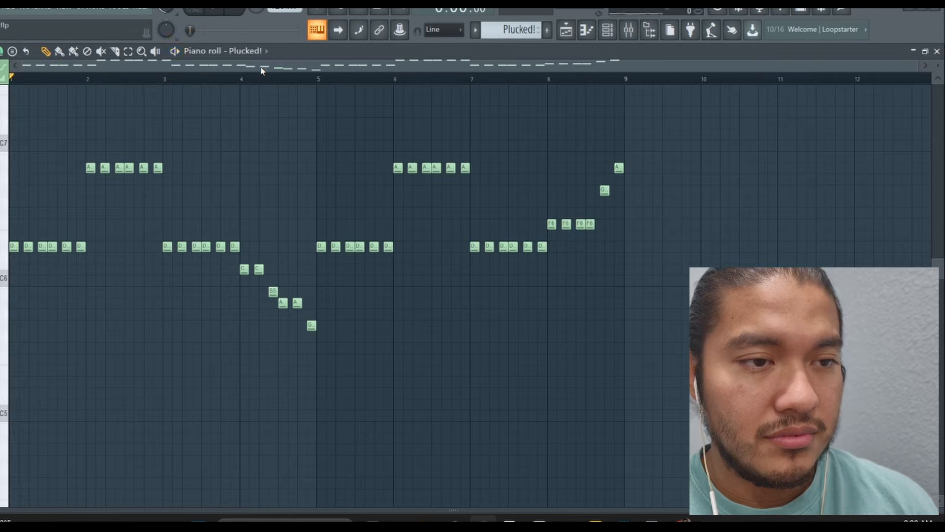
Play back the Plucked! melody and review the Omnisphere #2 layer's notes in the piano roll
{"action": "key", "text": "space"}
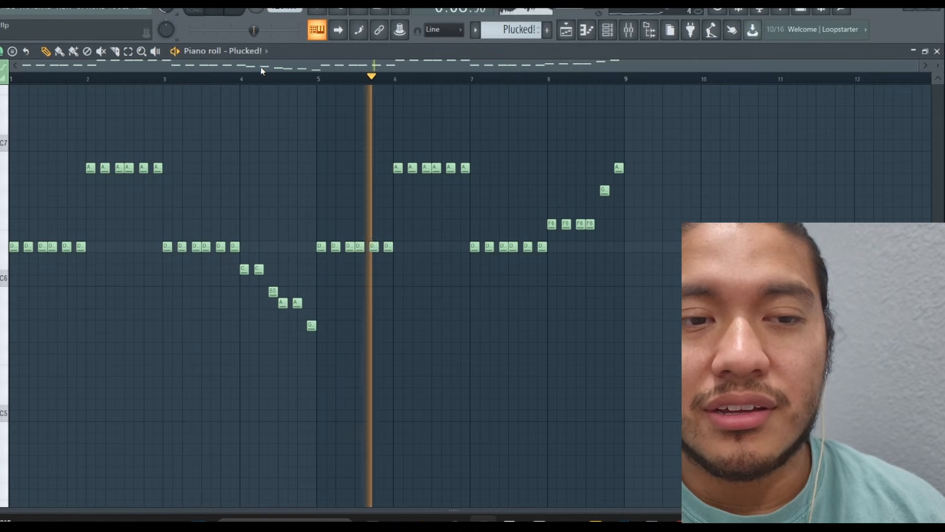
{"action": "key", "text": "space"}
{"action": "key", "text": "F6"}
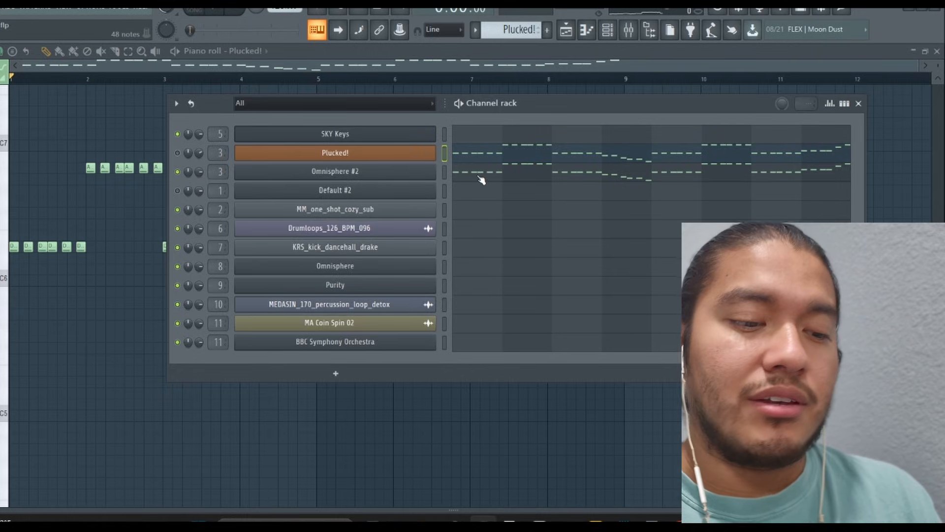
{"action": "left_click", "coordinate": [479, 177]}
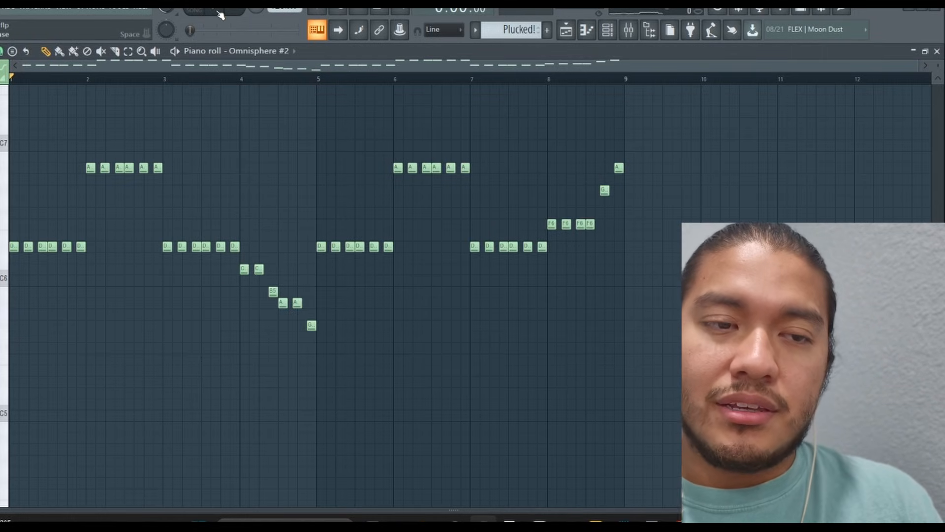
{"action": "key", "text": "space"}
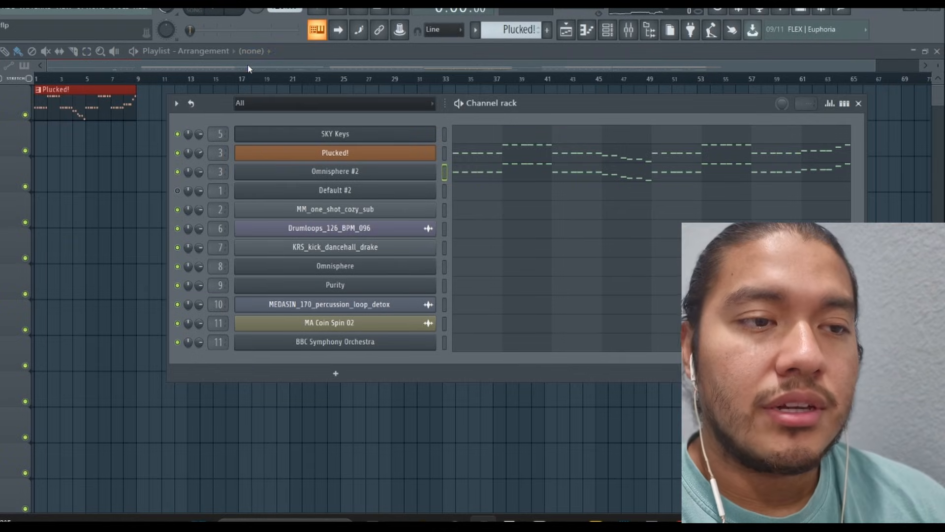
Play the Default #2 pattern's notes in the piano roll, clear the note selection and return to the playlist
{"action": "key", "text": "F6"}
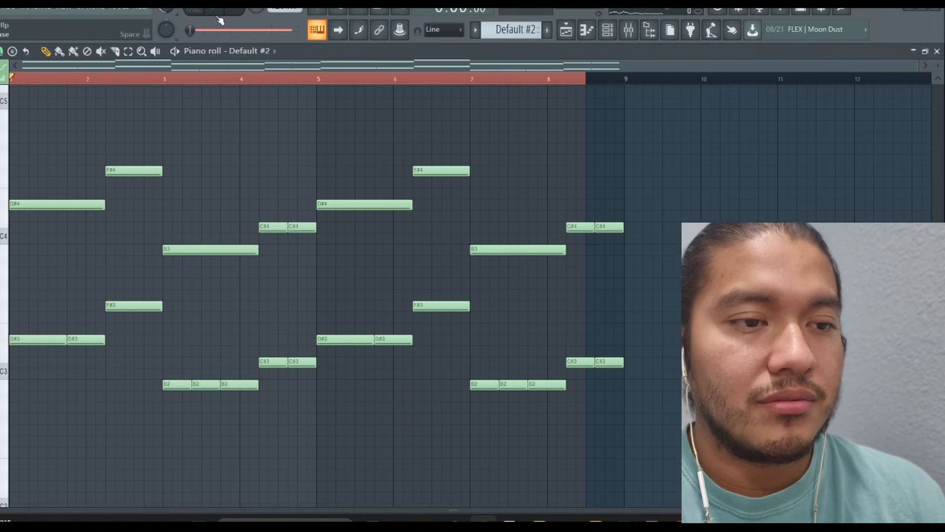
{"action": "key", "text": "space"}
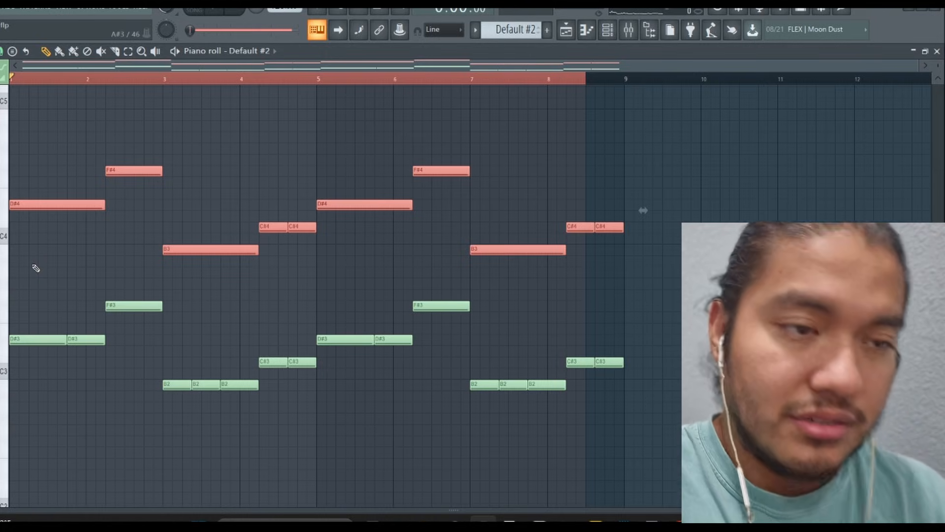
{"action": "key", "text": "ctrl+d"}
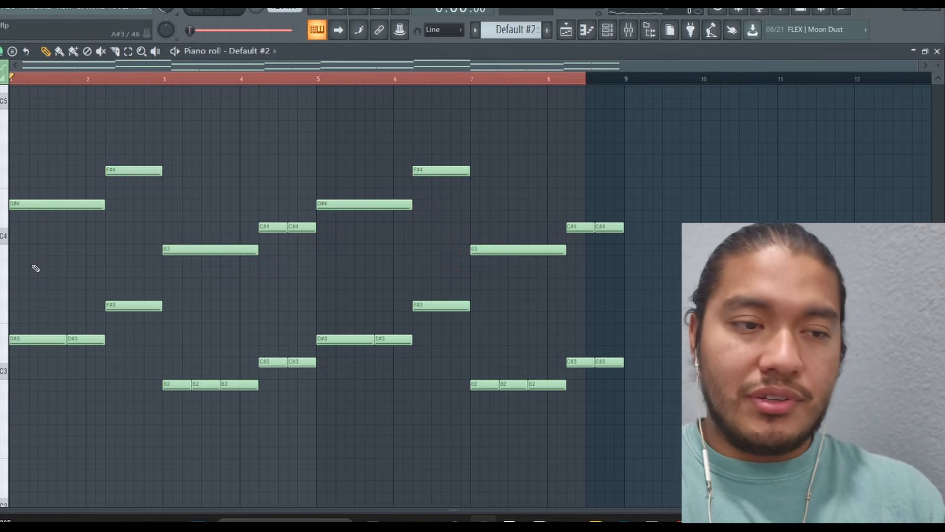
{"action": "key", "text": "F5"}
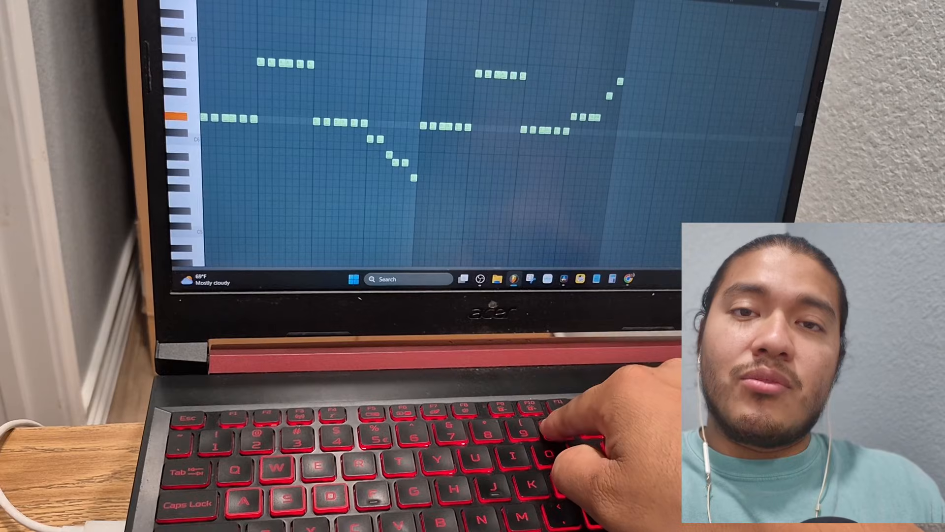
{"action": "key", "text": "9"}
{"action": "key", "text": "9"}
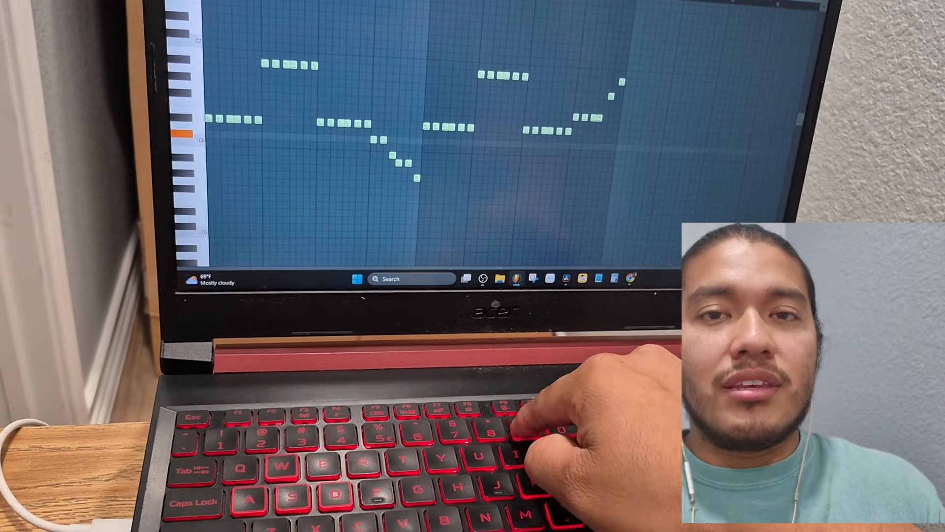
{"action": "key", "text": "u"}
{"action": "key", "text": "7"}
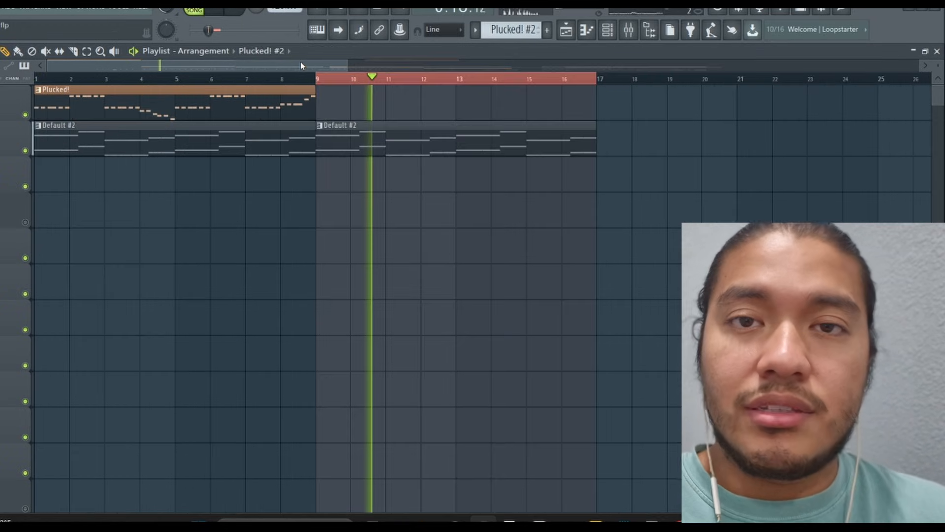
Play the opening playlist section and review the notes of the Default and Plucked! #2 patterns in the piano roll
{"action": "key", "text": "space"}
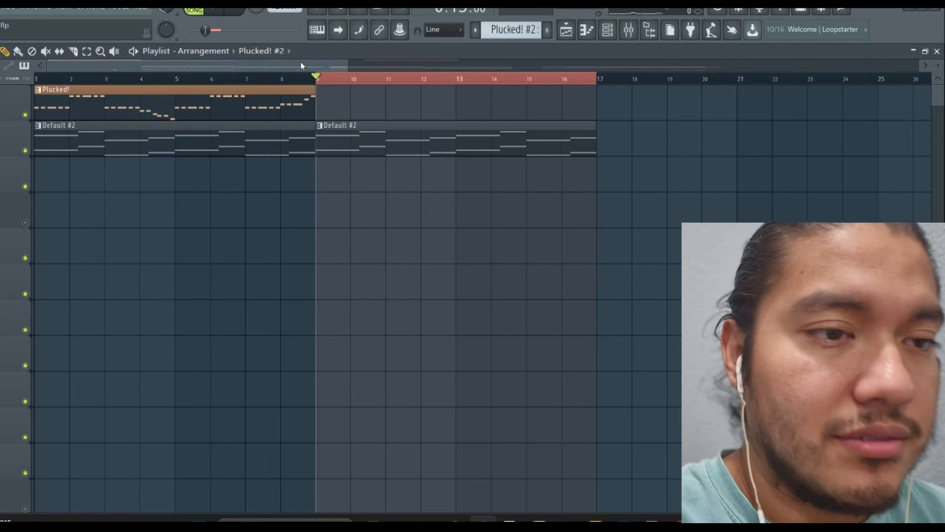
{"action": "key", "text": "space"}
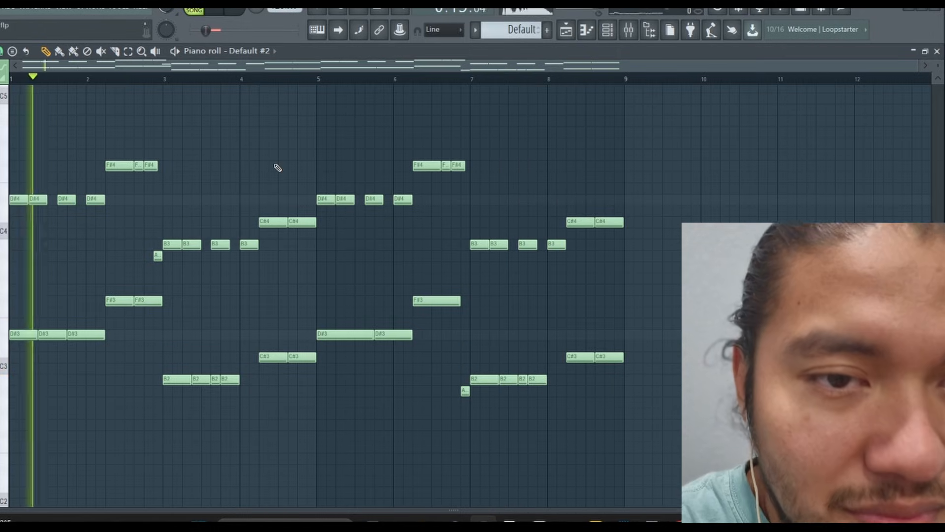
{"action": "left_click", "coordinate": [938, 51]}
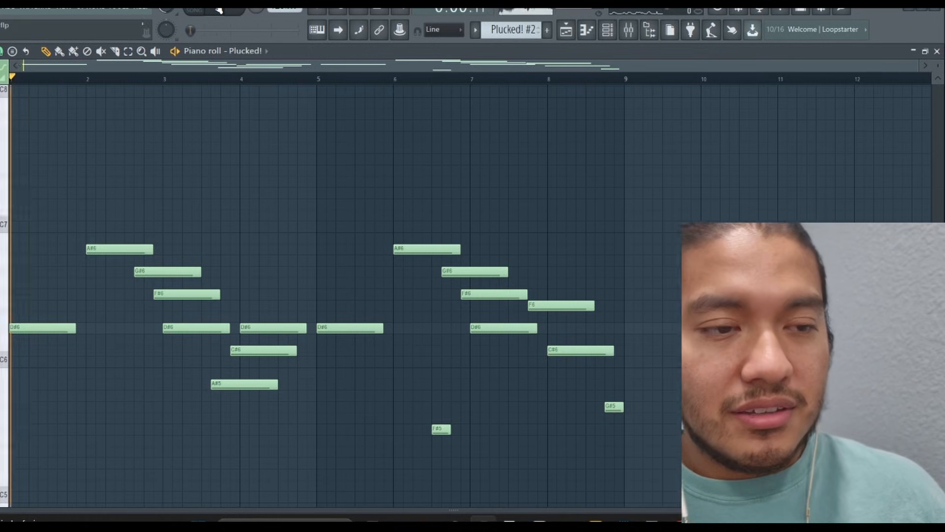
{"action": "key", "text": "space"}
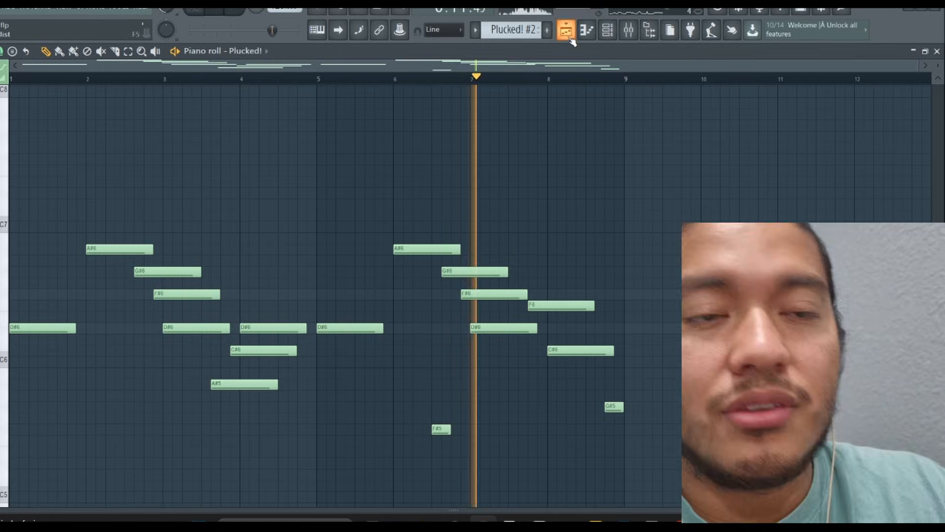
{"action": "left_click", "coordinate": [568, 35]}
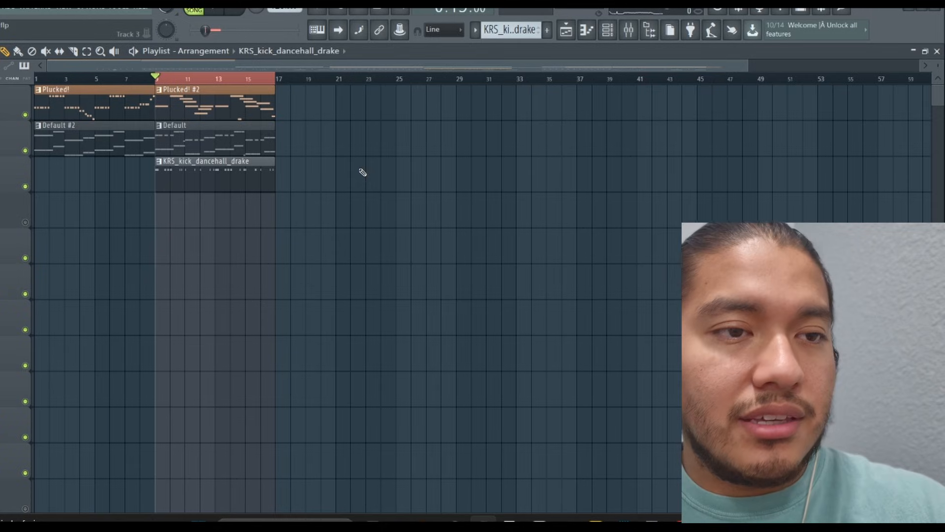
Play the section from bar 9 to 17 and examine the KRS_kick_dancehall_drake pattern's notes in the piano roll
{"action": "key", "text": "space"}
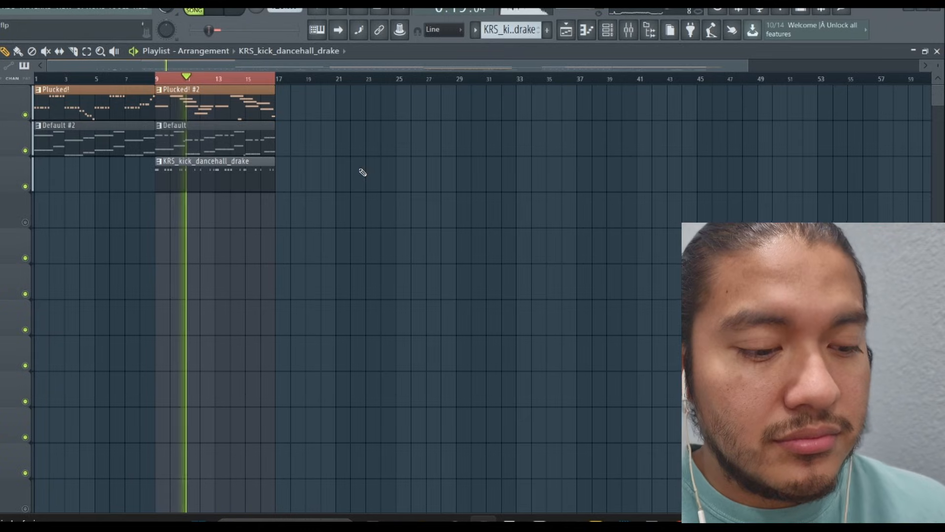
{"action": "double_click", "coordinate": [240, 176]}
{"action": "left_click_drag", "start_coordinate": [412, 73], "coordinate": [45, 103]}
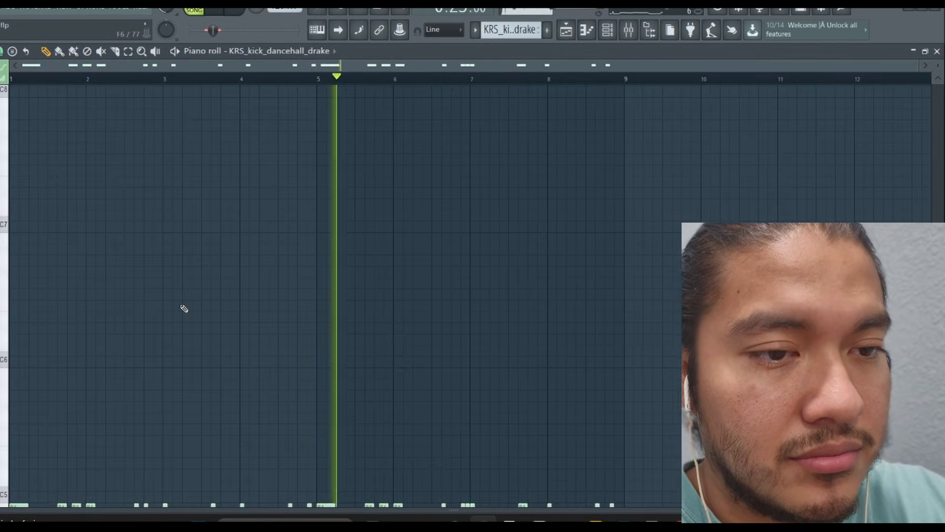
{"action": "scroll", "coordinate": [182, 308], "scroll_direction": "down", "scroll_amount": 5}
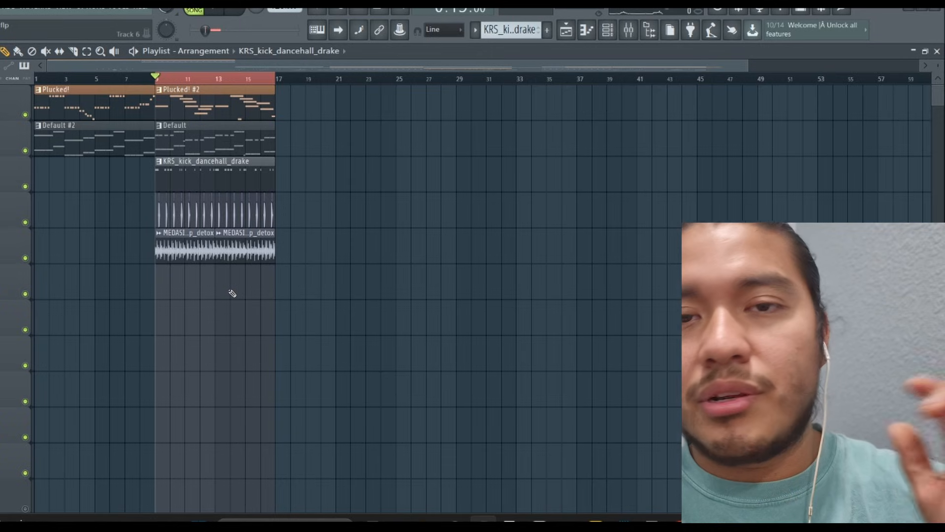
Play the section with the percussion loops and the MM_one_shot_cozy_sub notes of Pattern 8, and return to the playlist
{"action": "key", "text": "space"}
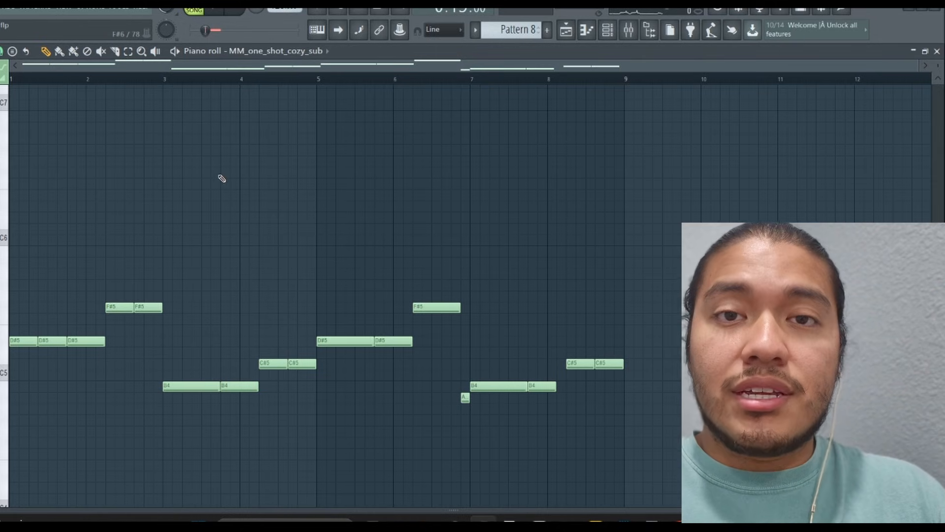
{"action": "key", "text": "space"}
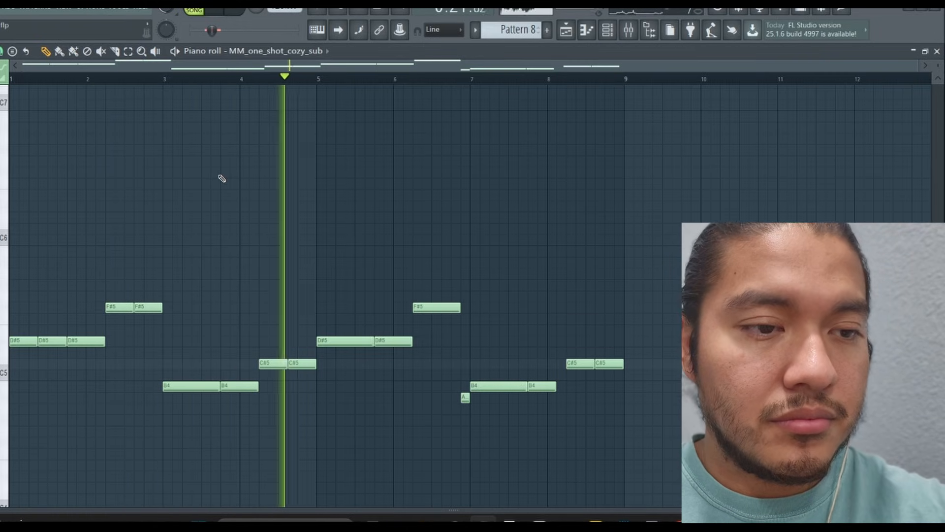
{"action": "key", "text": "space"}
{"action": "key", "text": "F5"}
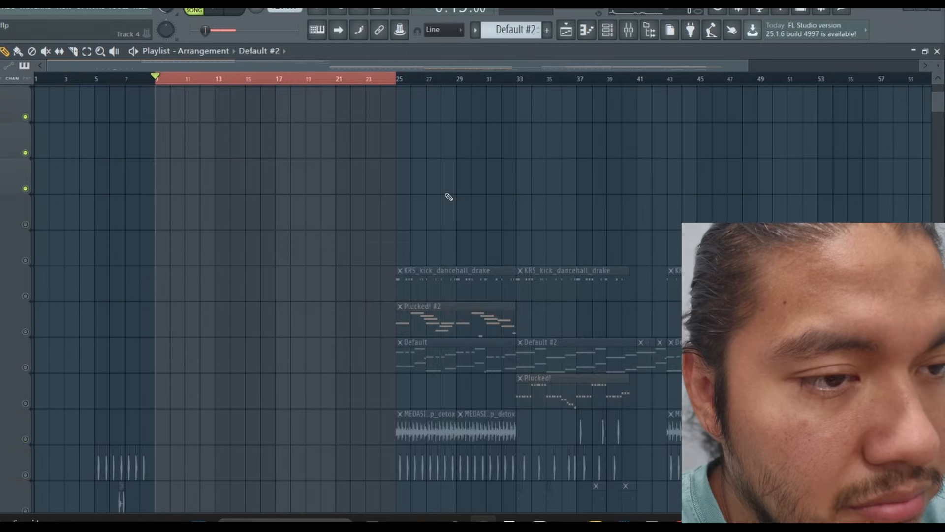
During playback, move the two rows of percussion hits between bars 17 and 25 up onto track 4
{"action": "key", "text": "space"}
{"action": "scroll", "coordinate": [446, 193], "scroll_direction": "down", "scroll_amount": 3}
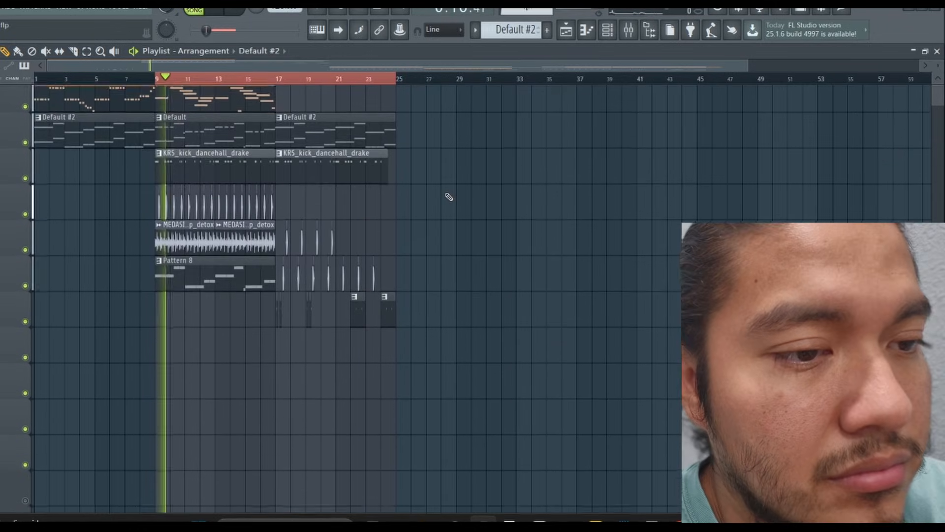
{"action": "scroll", "coordinate": [449, 197], "scroll_direction": "up", "scroll_amount": 1}
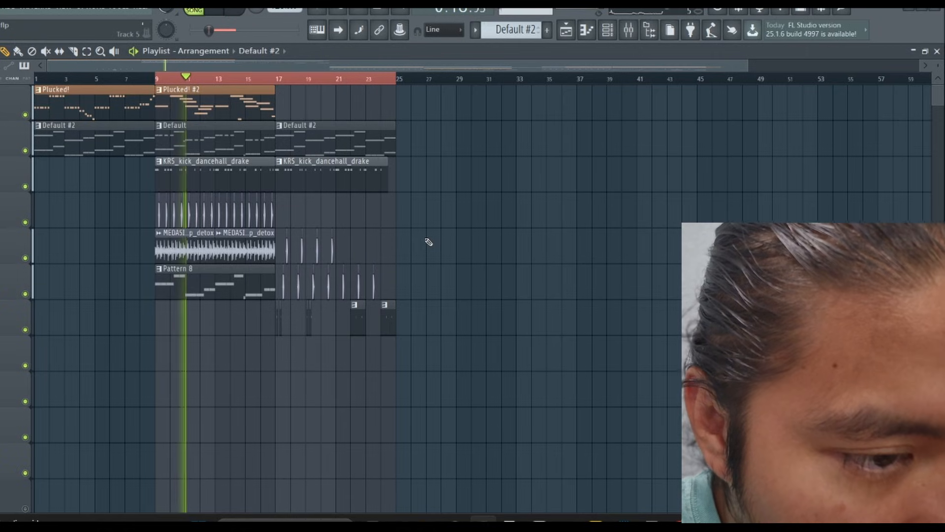
{"action": "left_click_drag", "start_coordinate": [421, 256], "coordinate": [282, 282]}
{"action": "key", "text": "shift+Up"}
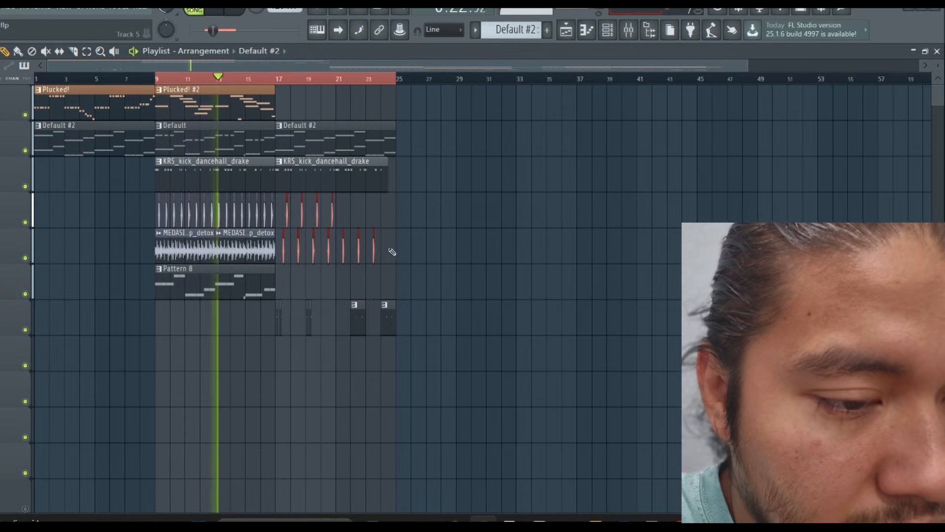
{"action": "left_click_drag", "start_coordinate": [389, 249], "coordinate": [279, 248]}
{"action": "key", "text": "shift+Up"}
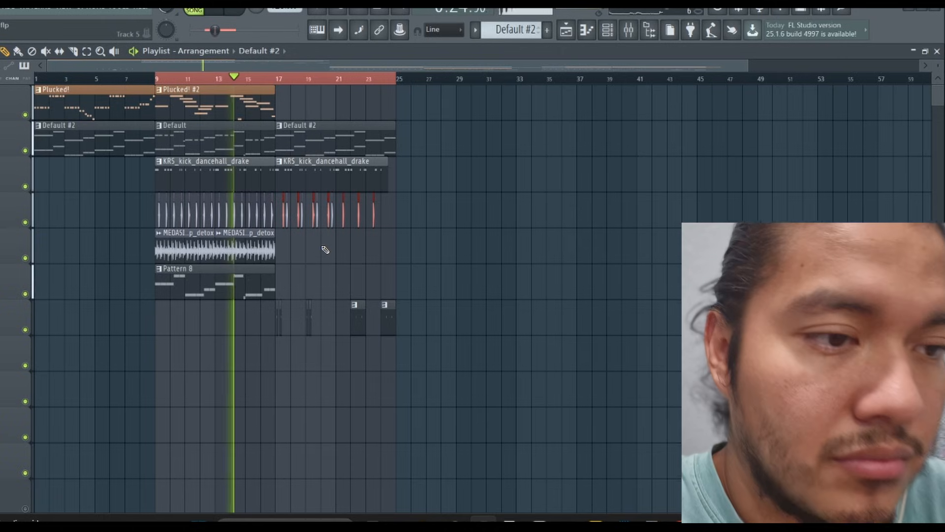
{"action": "left_click", "coordinate": [322, 246], "text": "ctrl"}
{"action": "key", "text": "space"}
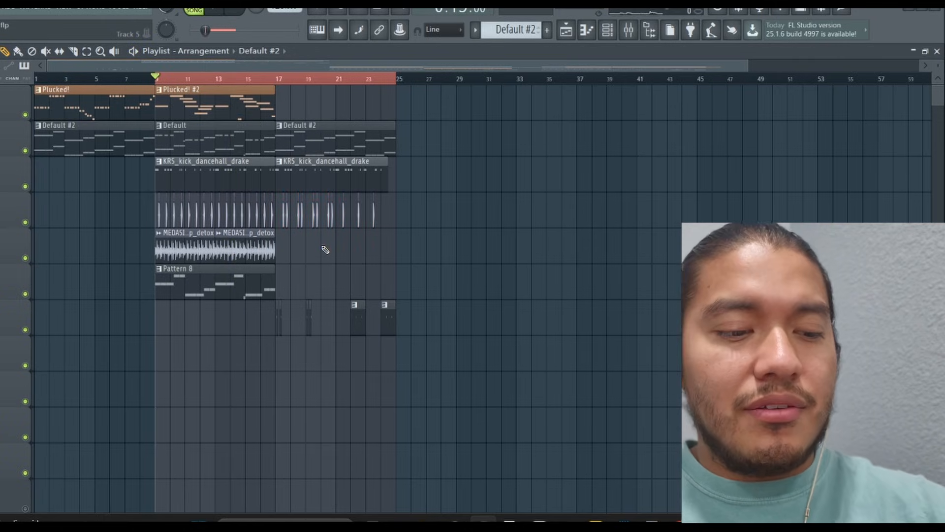
Play back the arrangement from bar 9 and from bar 25 to review the remaining sections
{"action": "key", "text": "space"}
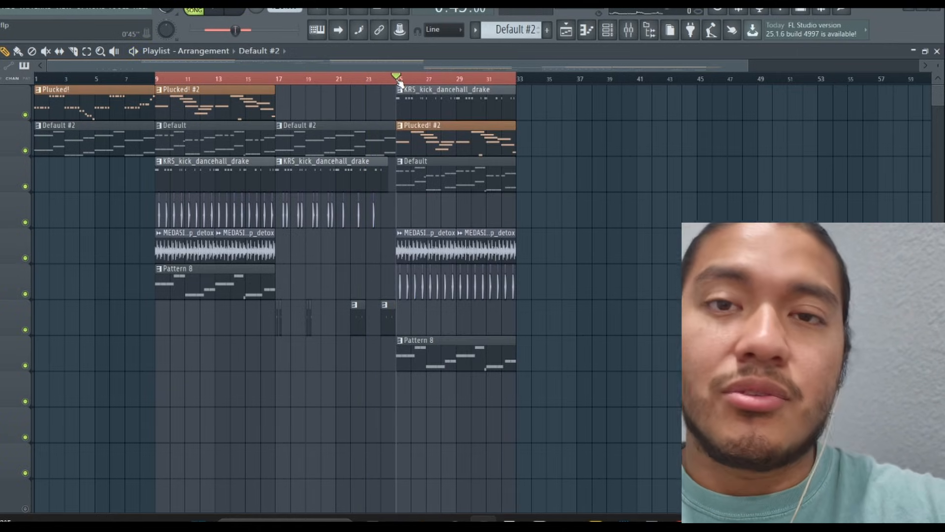
{"action": "key", "text": "space"}
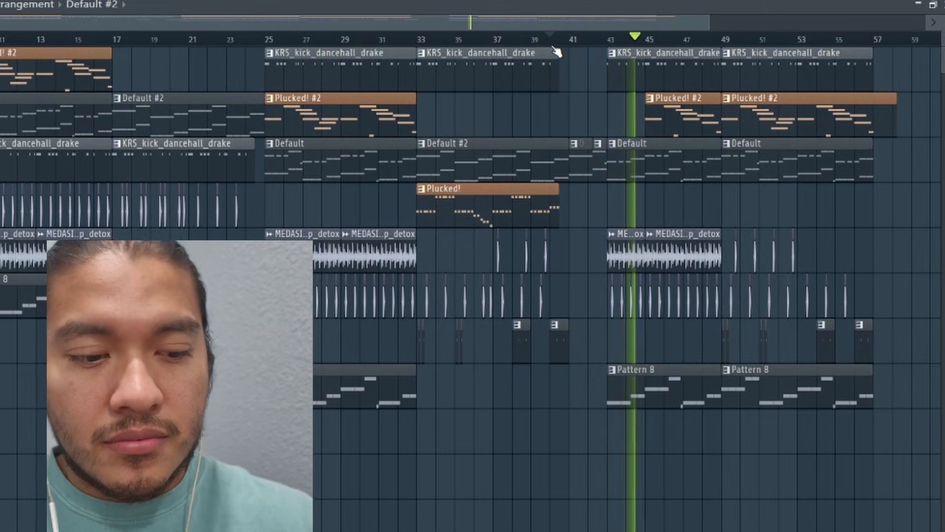
{"action": "key", "text": "space"}
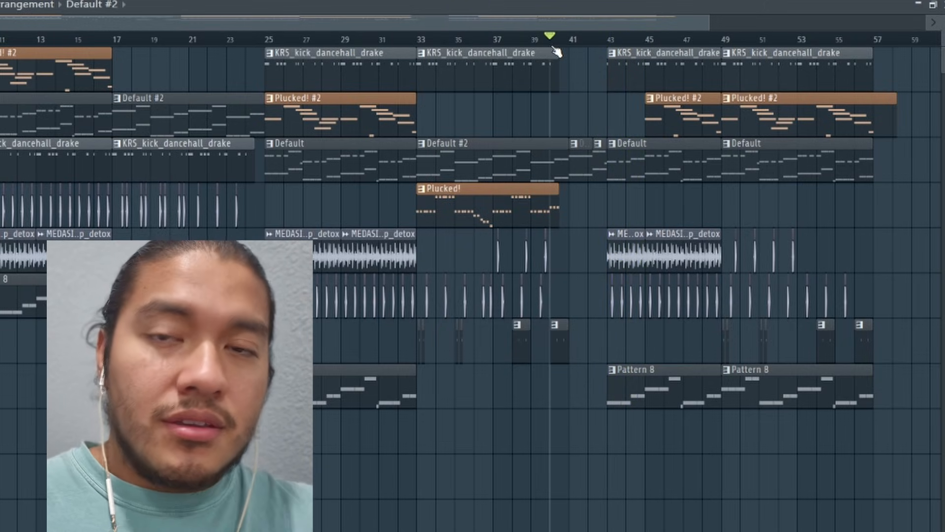